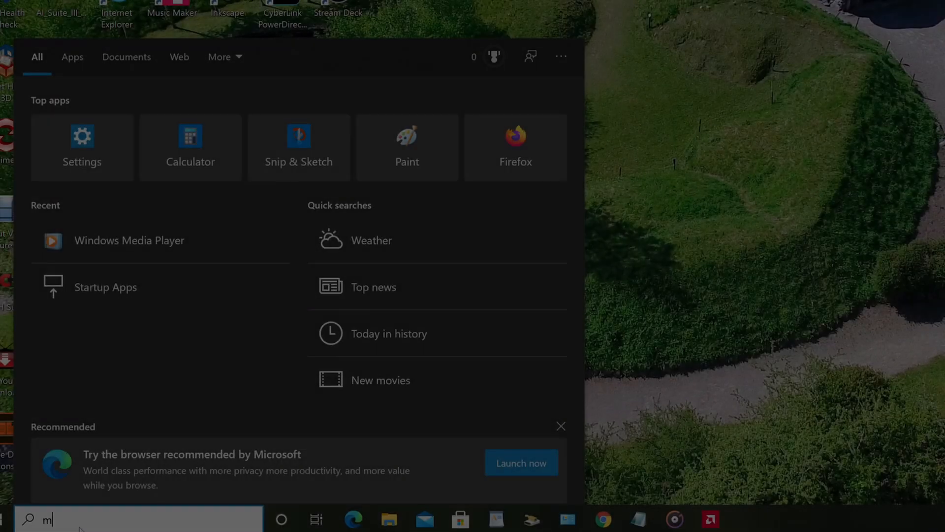
- Find and open Windows Media Player, and turn on media streaming
type("ia pl")
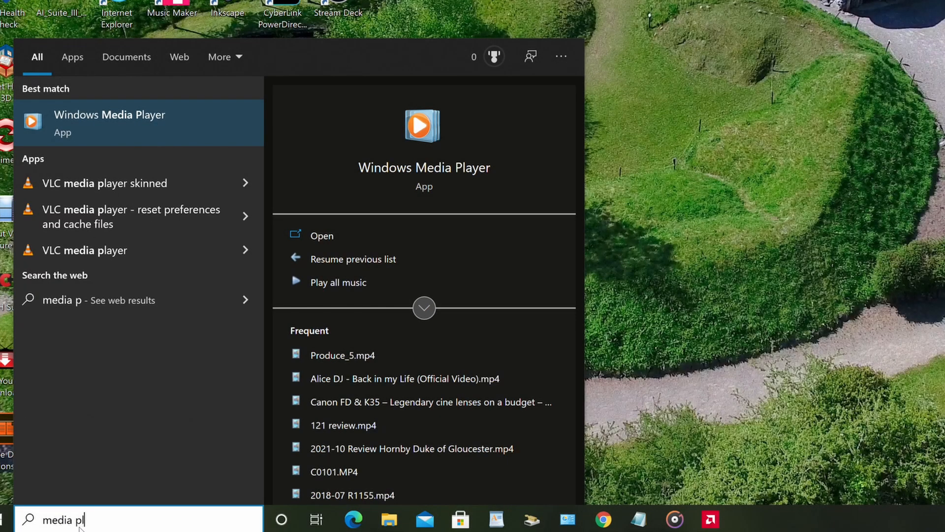
left_click(441, 172)
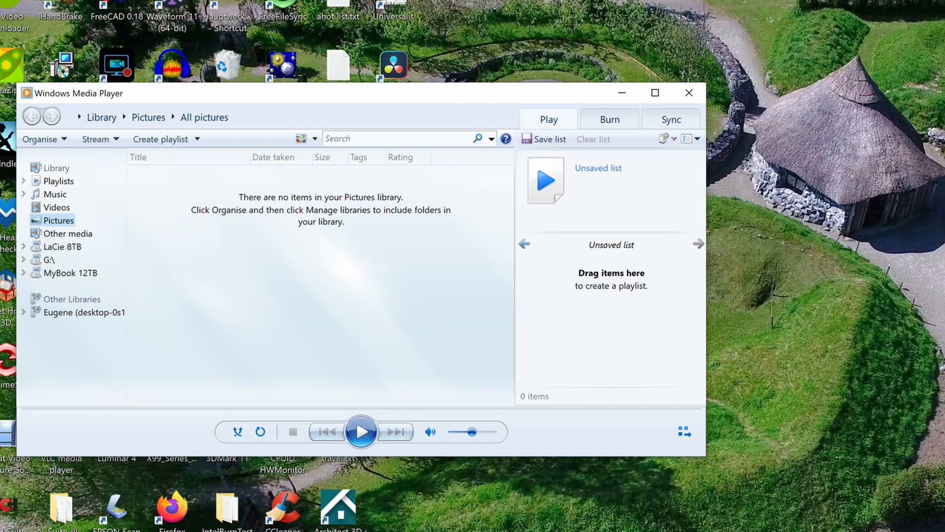
left_click(117, 140)
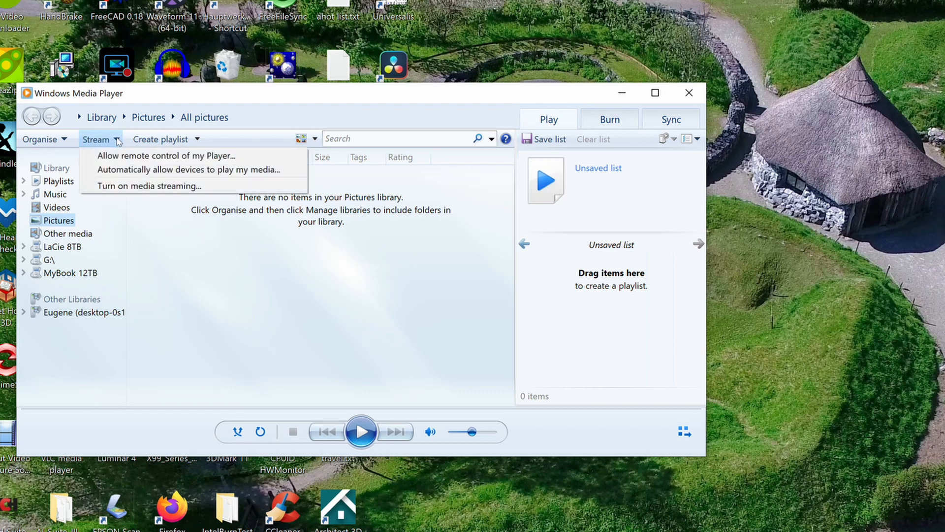
left_click(141, 186)
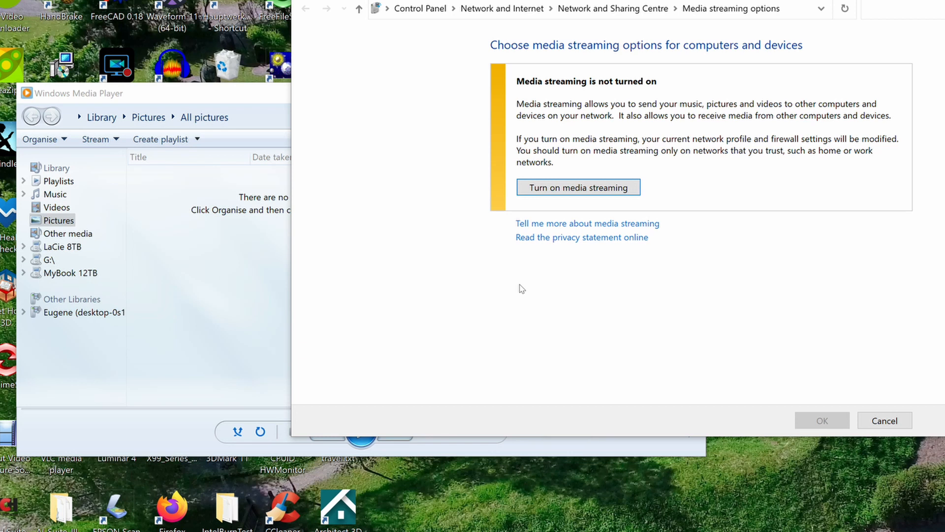
left_click(578, 190)
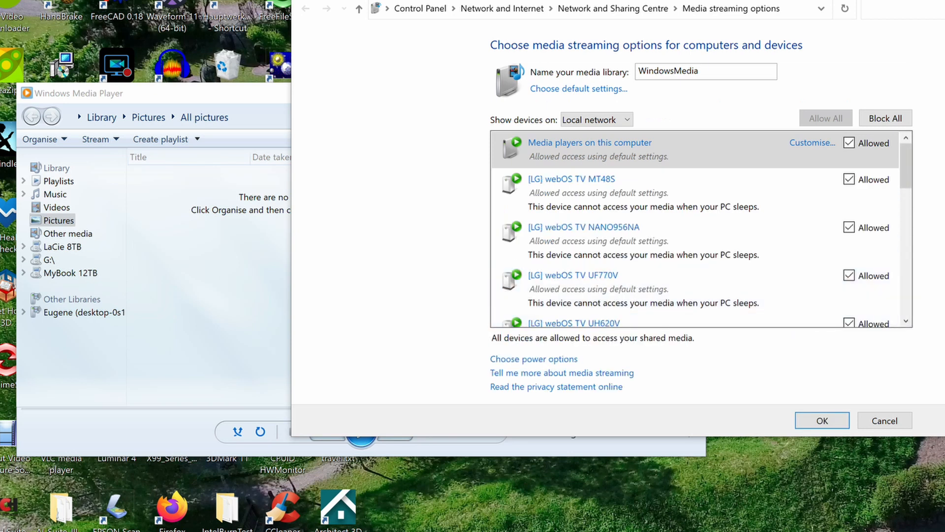
- Block media access for the [LG] webOS TV NANO956NA and [LG] webOS TV UF770V devices
left_click(854, 231)
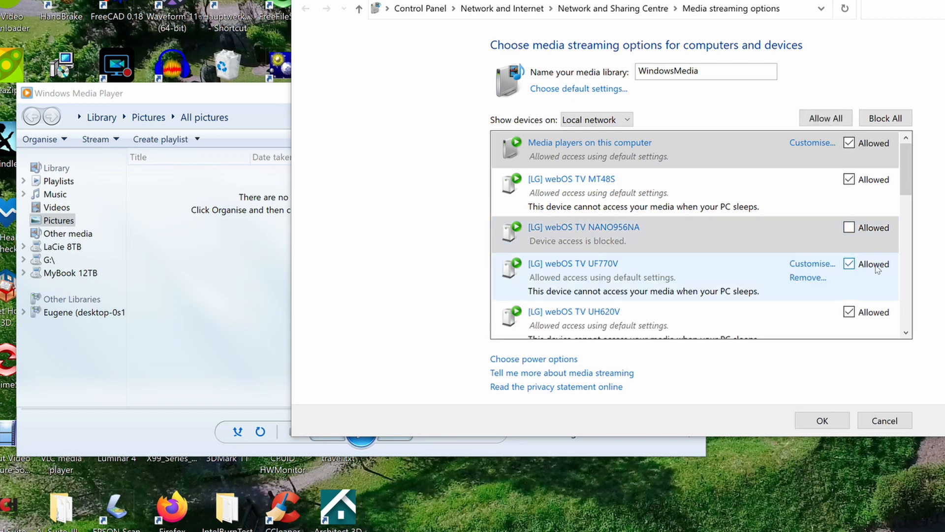
left_click(849, 265)
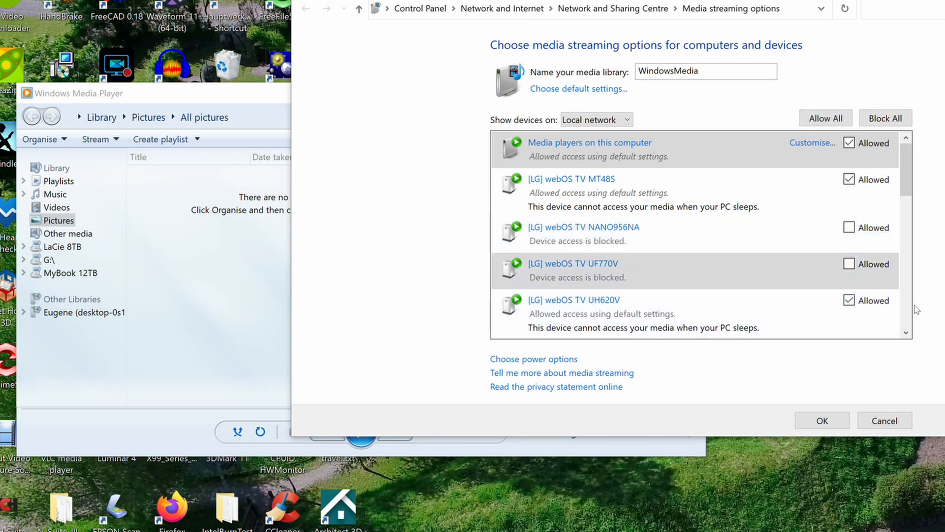
- Allow all computers and media devices to access the shared media
left_click(905, 322)
left_click_drag(903, 234, 905, 180)
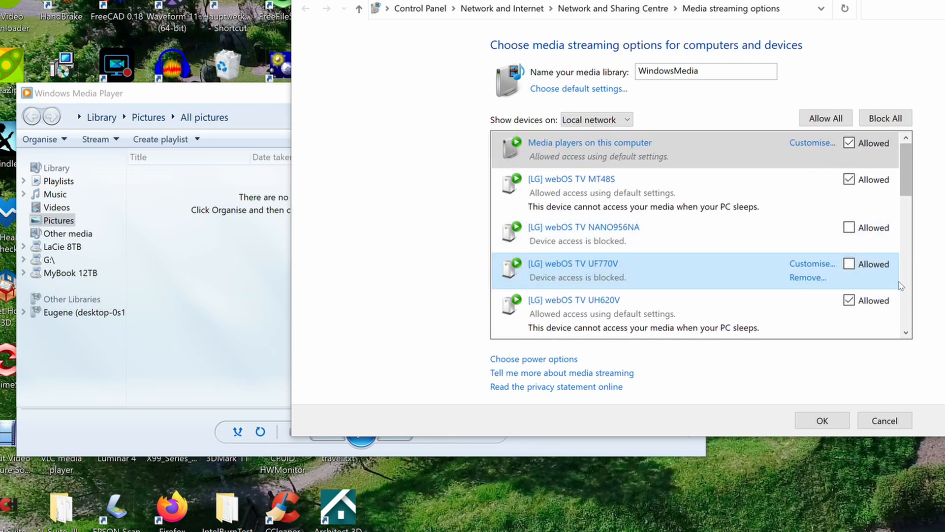
left_click(905, 306)
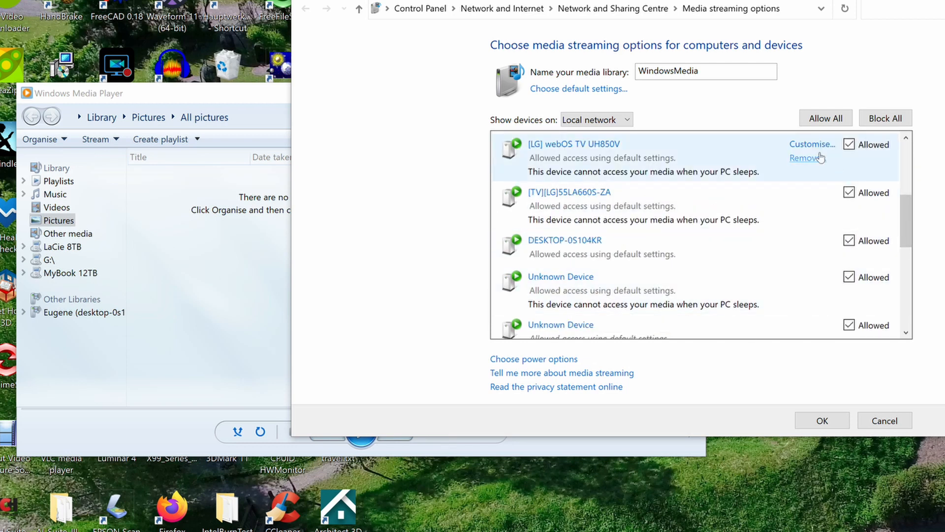
left_click(826, 119)
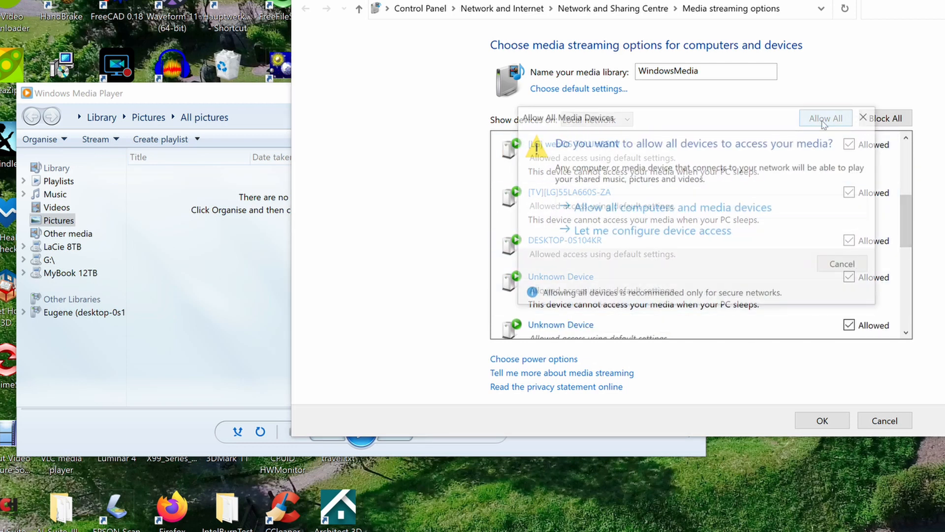
left_click(675, 208)
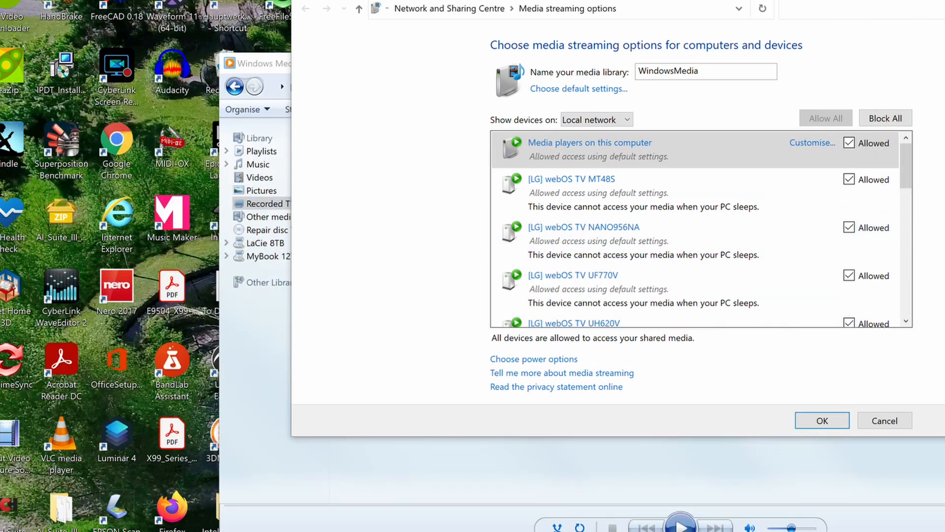
- For media players on this computer, turn off the default streaming settings and limit star ratings to 4 stars or higher and parental ratings to Only
left_click(813, 143)
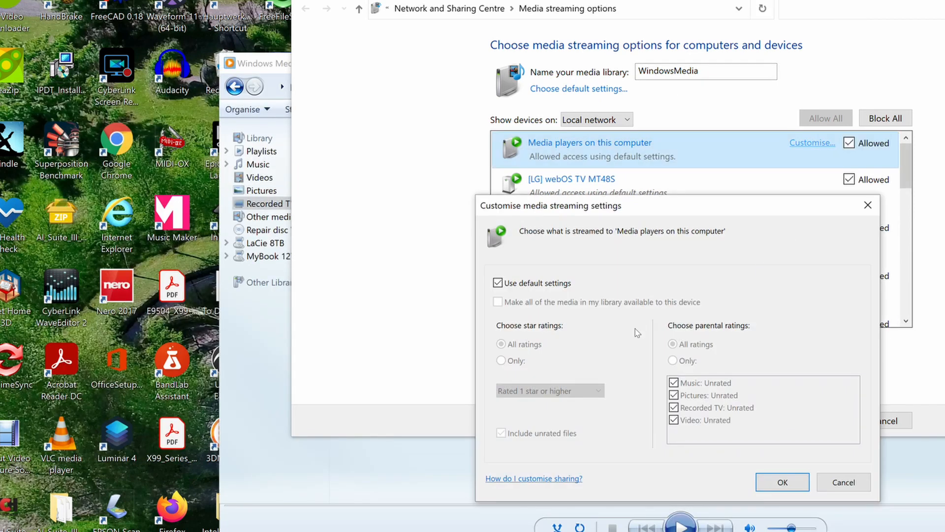
left_click(498, 282)
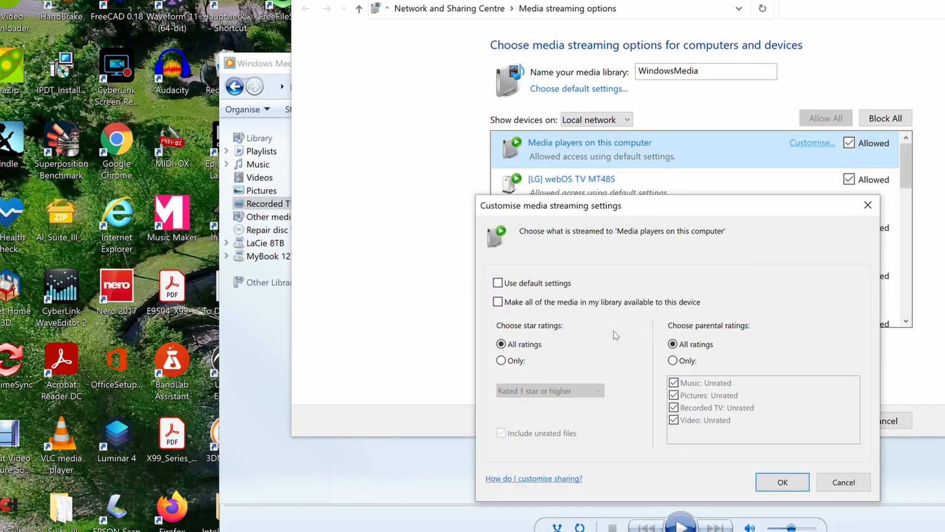
left_click(501, 361)
left_click(551, 390)
left_click(586, 438)
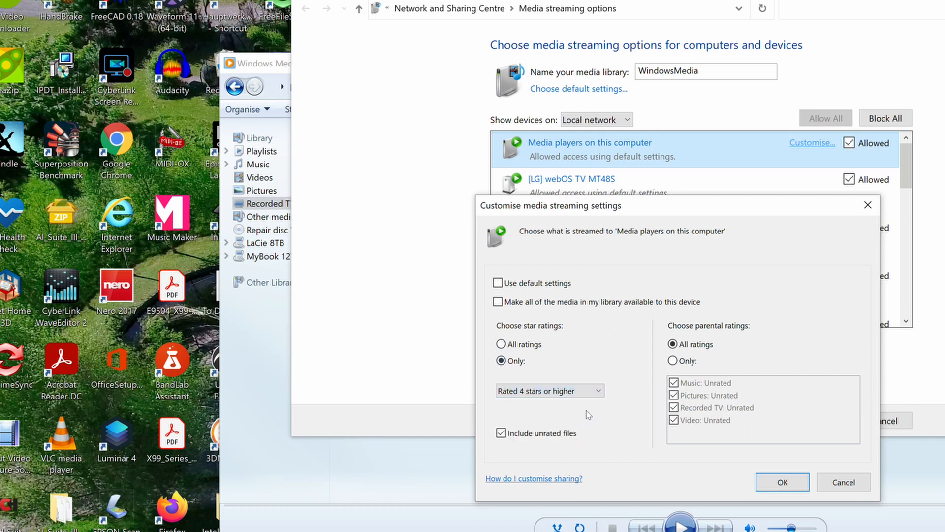
left_click(501, 434)
left_click(673, 360)
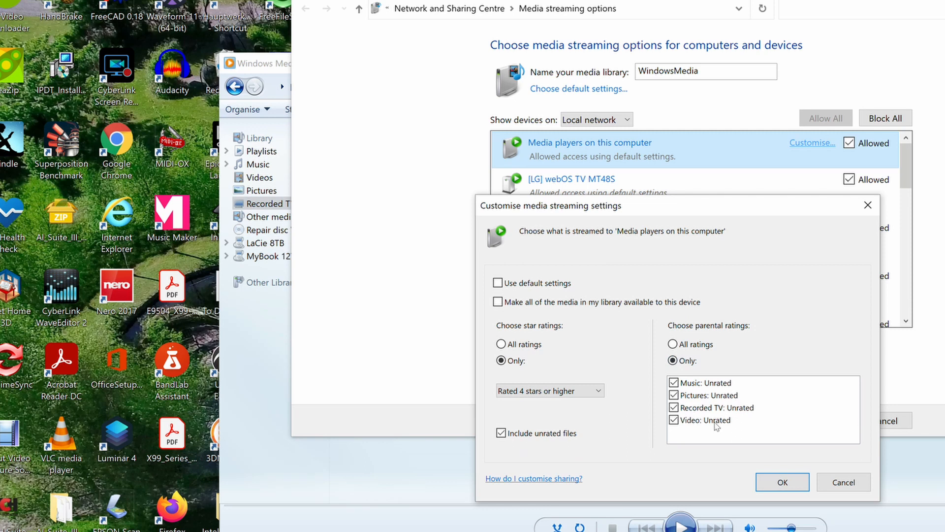
- Reset the star and parental ratings to All ratings and restore the default streaming settings for media players on this computer
left_click(672, 344)
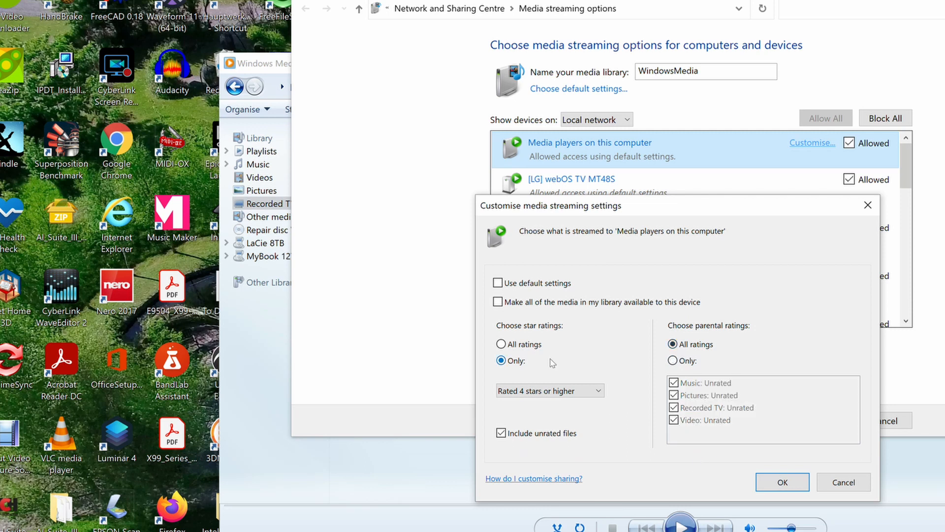
left_click(501, 344)
left_click(498, 283)
left_click(782, 482)
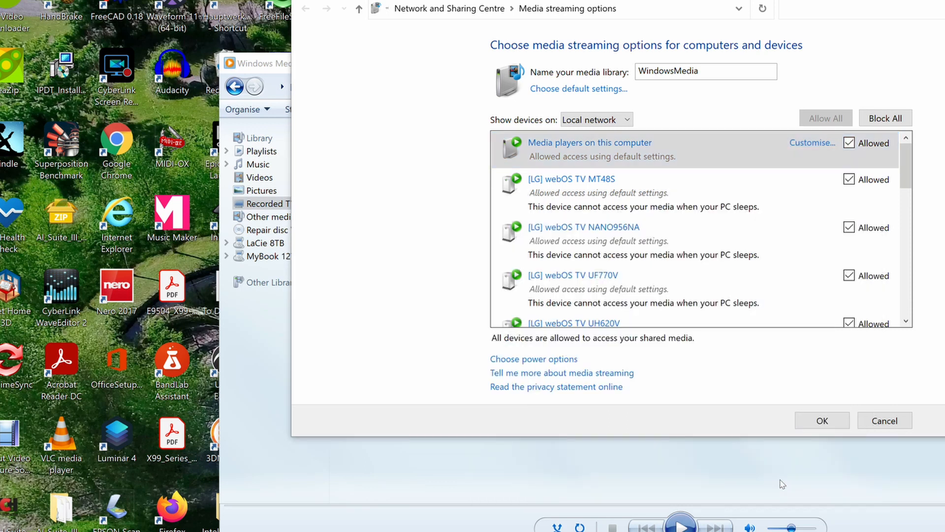
- Customise streaming to [LG] webOS TV NANO956NA without default settings, setting the parental ratings to Only
left_click(812, 227)
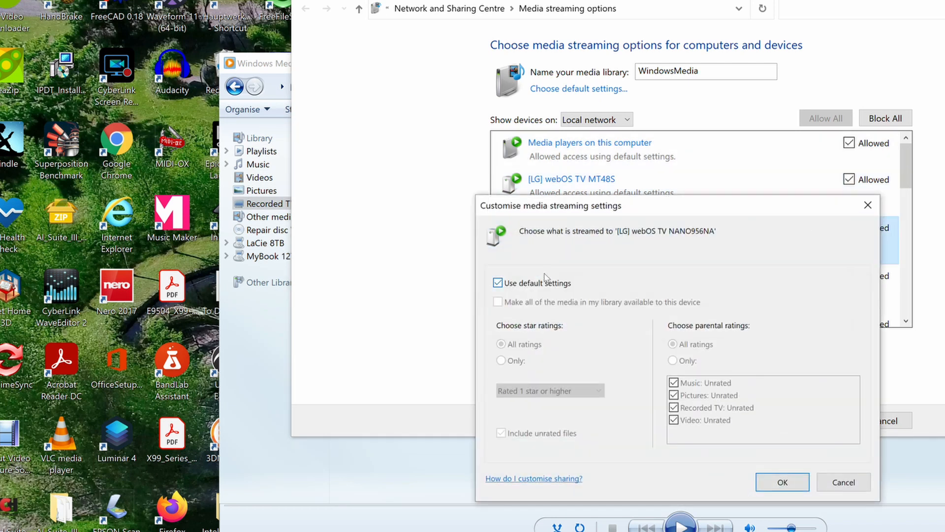
left_click(498, 282)
left_click(671, 361)
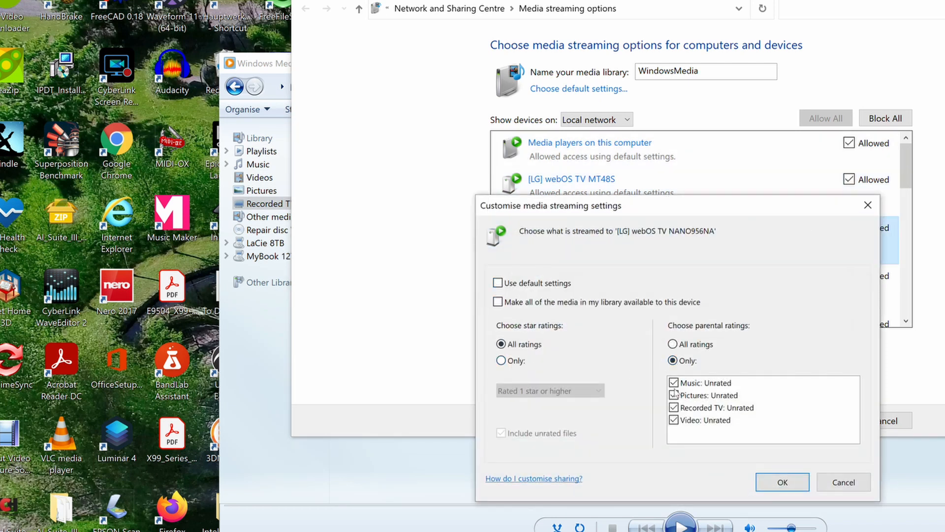
left_click(783, 483)
- Look through the list of allowed devices and accept the media streaming options
left_click_drag(906, 176, 918, 254)
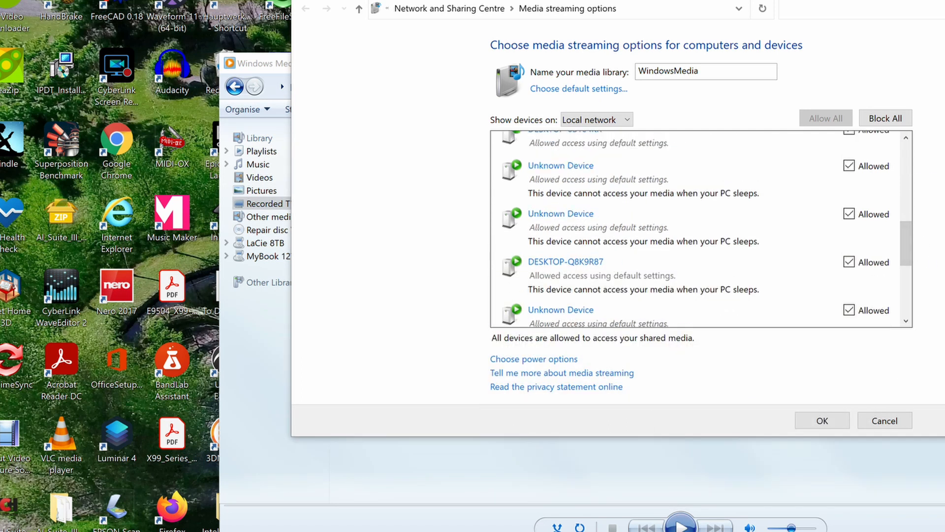
left_click_drag(917, 246, 923, 168)
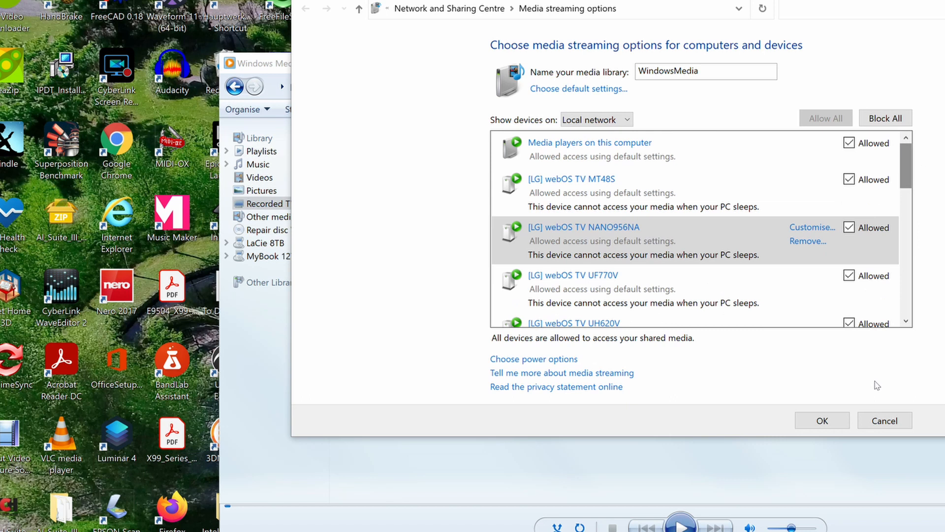
left_click(812, 418)
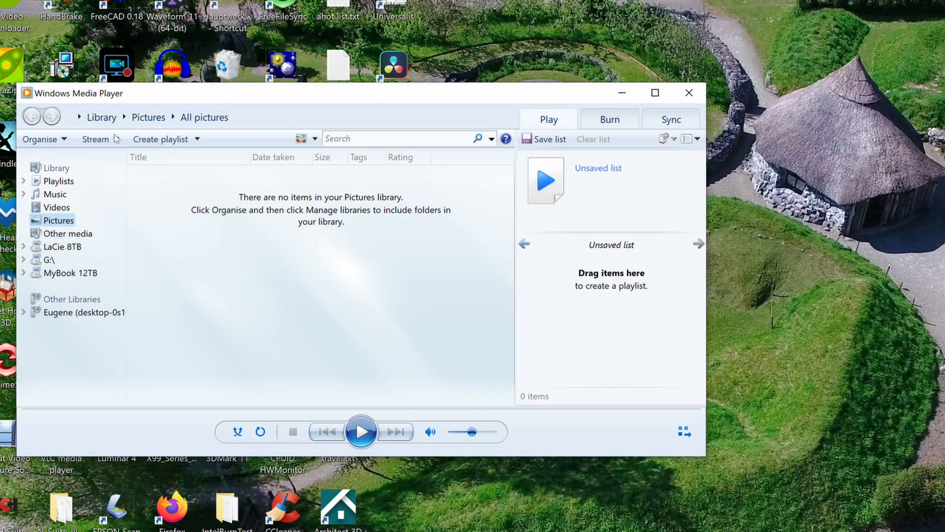
left_click(113, 137)
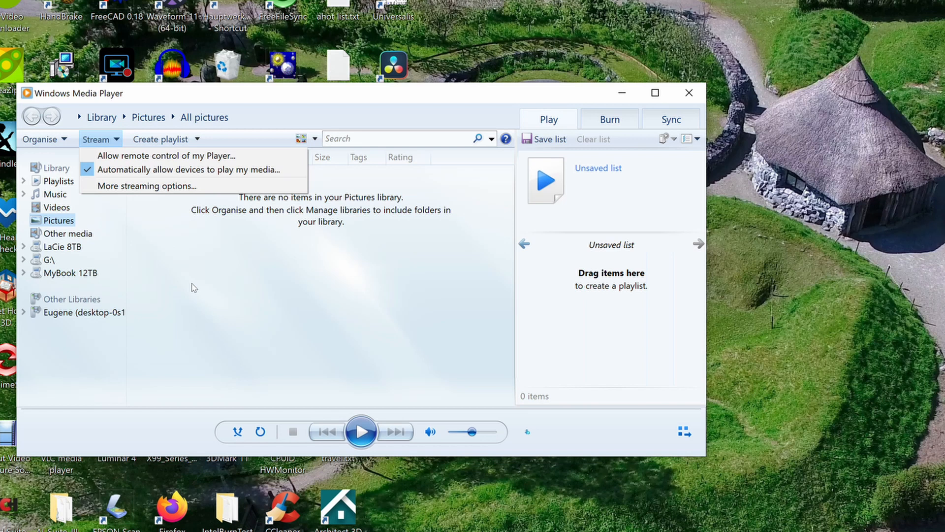
left_click(172, 265)
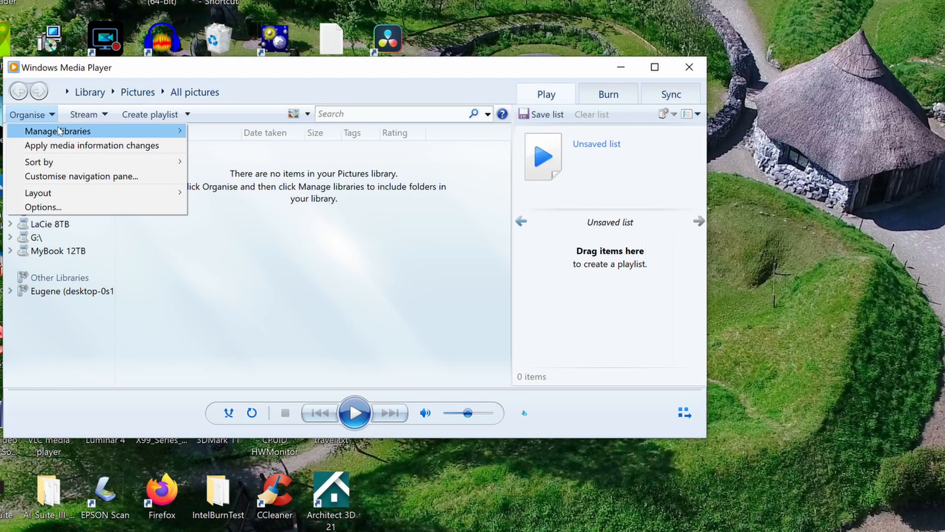
- Include the Streaming Videos folder from Local Disk (C:) in the Videos library locations and accept the change
mouse_move(59, 131)
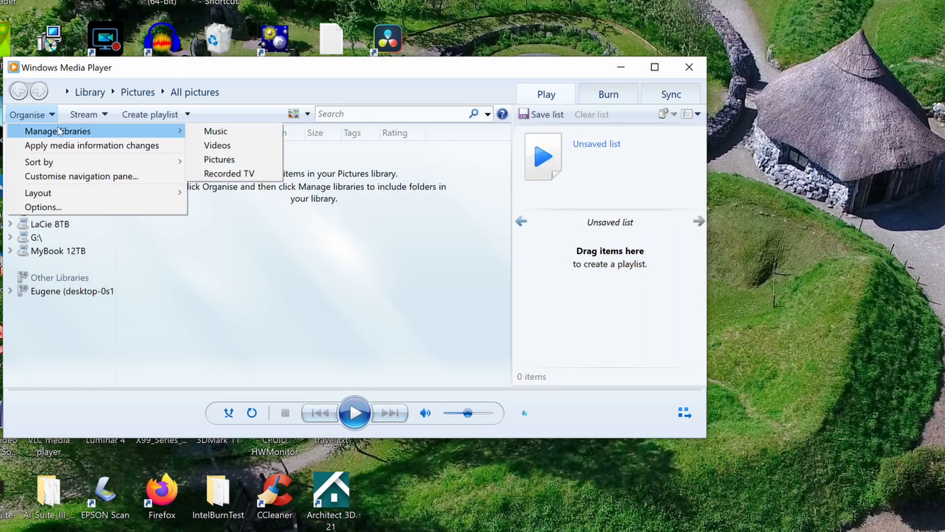
left_click(232, 143)
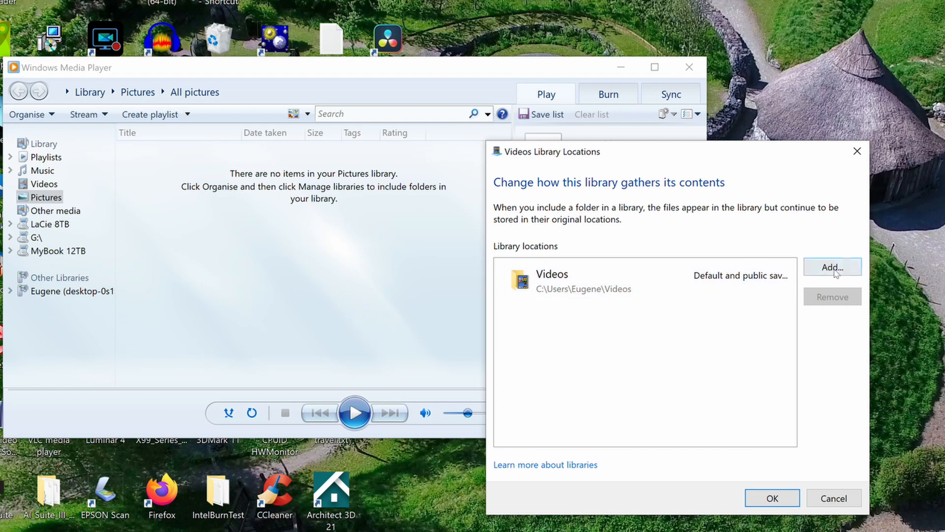
left_click(835, 272)
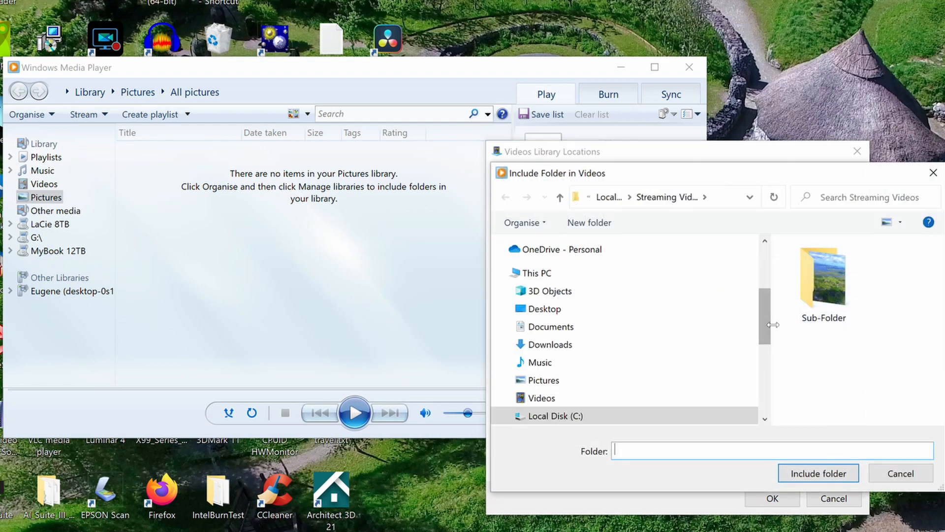
scroll(557, 365, "down", 2)
left_click(557, 354)
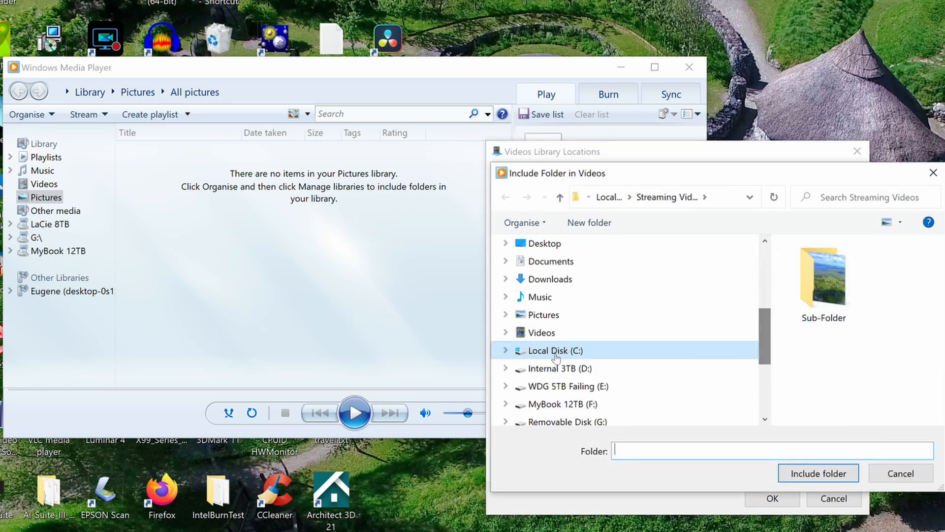
left_click(505, 350)
scroll(581, 379, "down", 1)
left_click(588, 419)
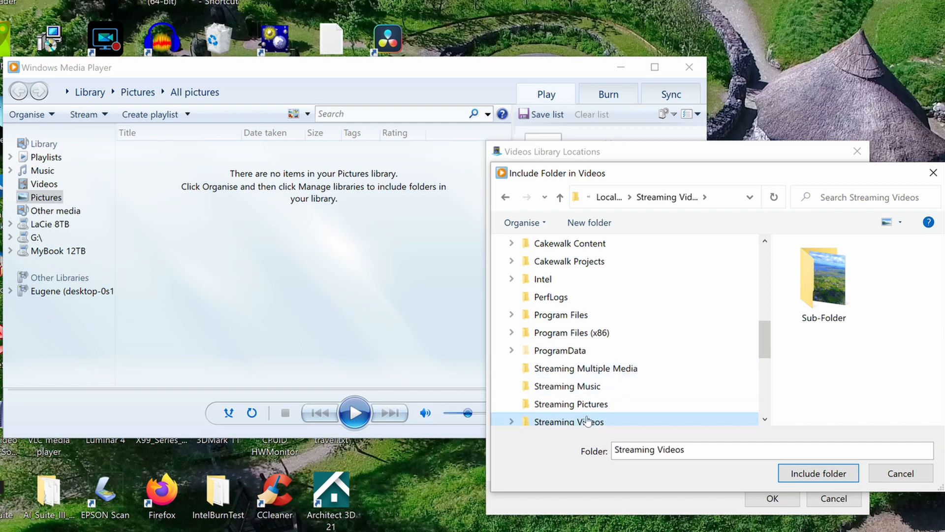
scroll(765, 344, "down", 2)
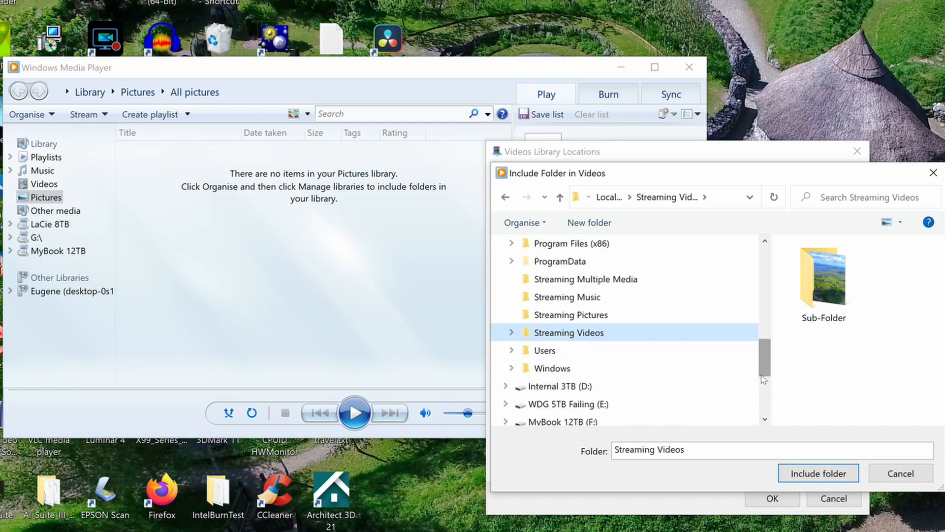
left_click(799, 474)
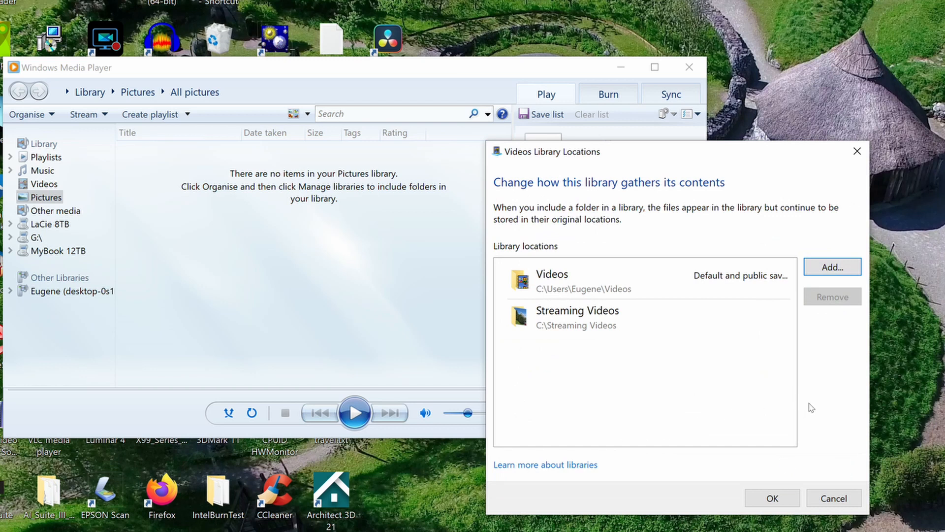
left_click(649, 282)
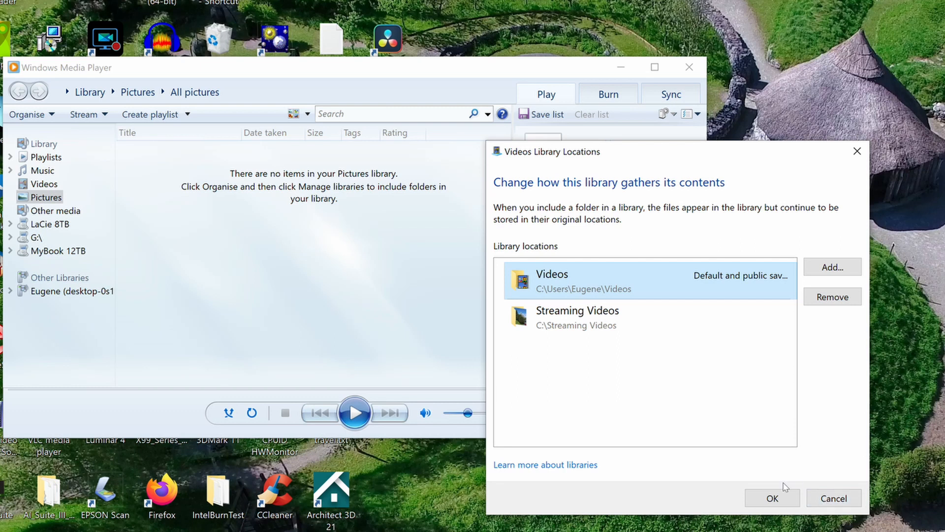
left_click(774, 496)
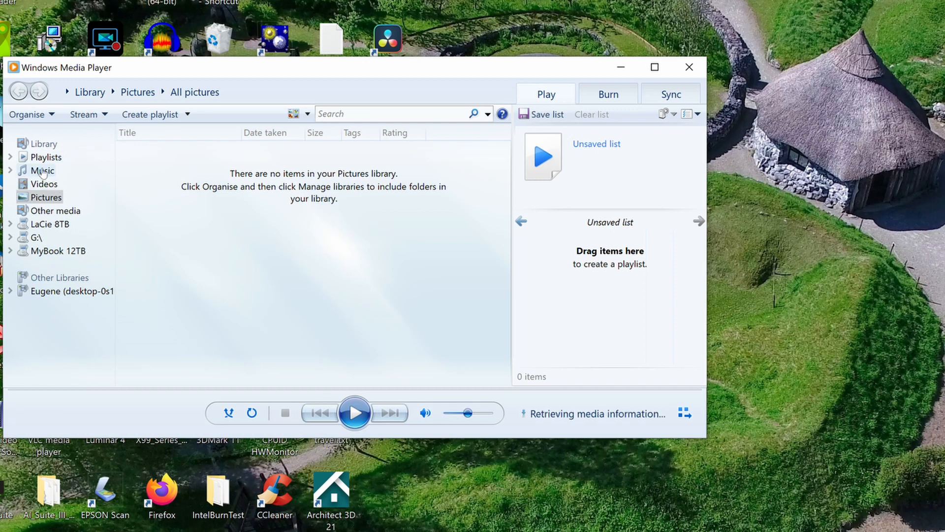
- Include the Streaming Multiple Media folder from Local Disk (C:) in the Music library locations
left_click(55, 115)
mouse_move(74, 128)
left_click(214, 129)
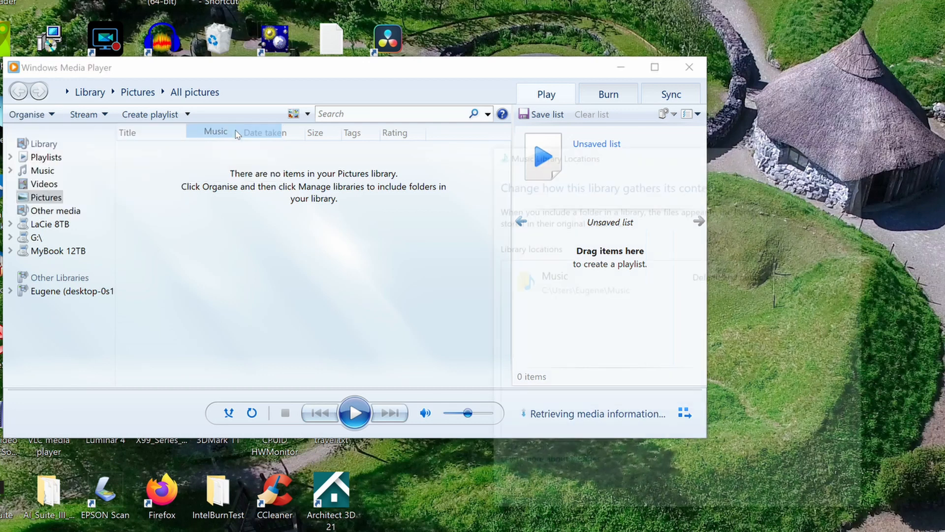
left_click(832, 267)
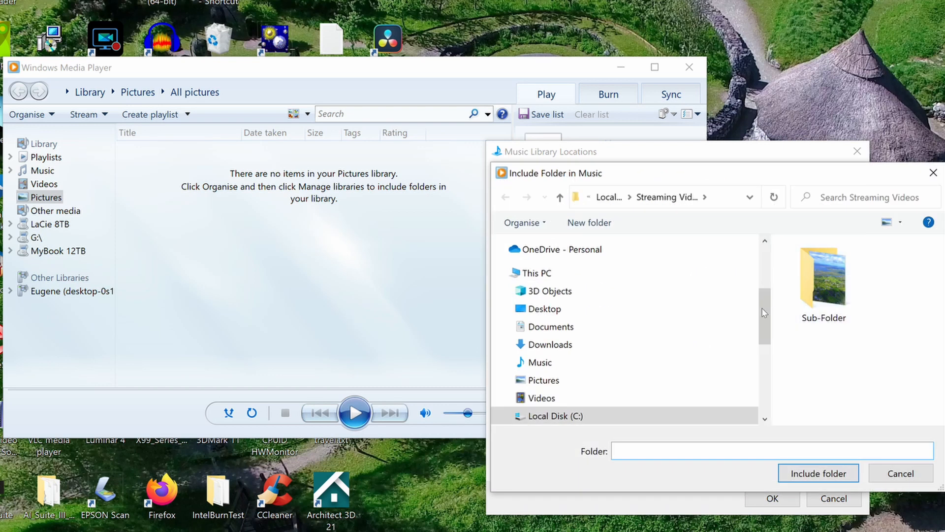
left_click_drag(763, 319, 764, 344)
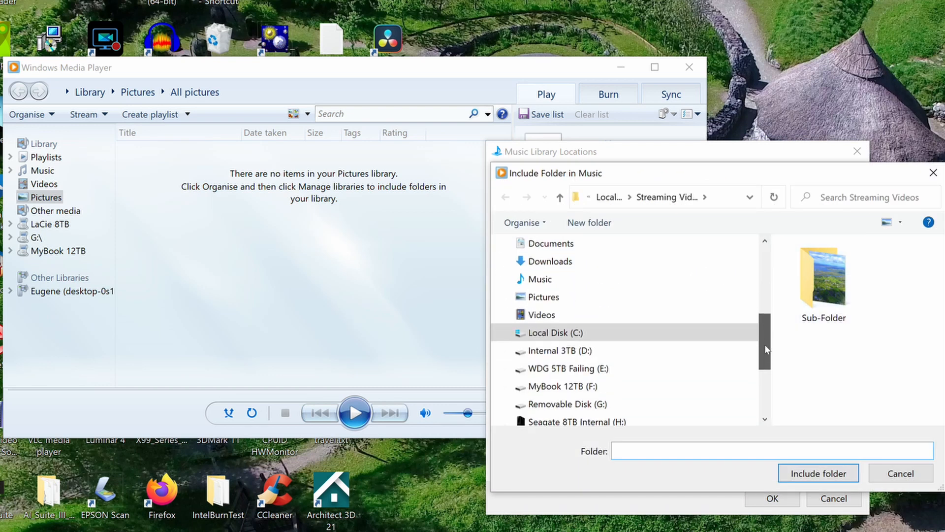
left_click(506, 332)
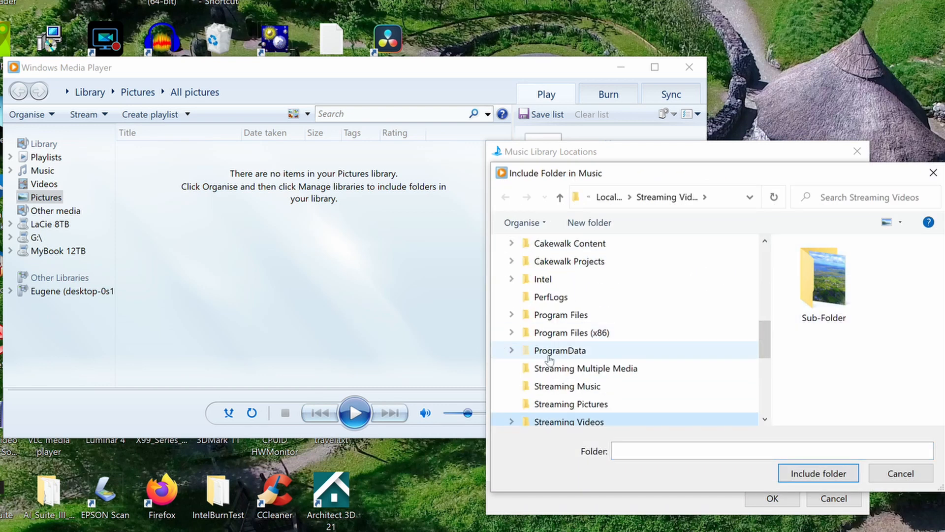
left_click(541, 369)
left_click(797, 472)
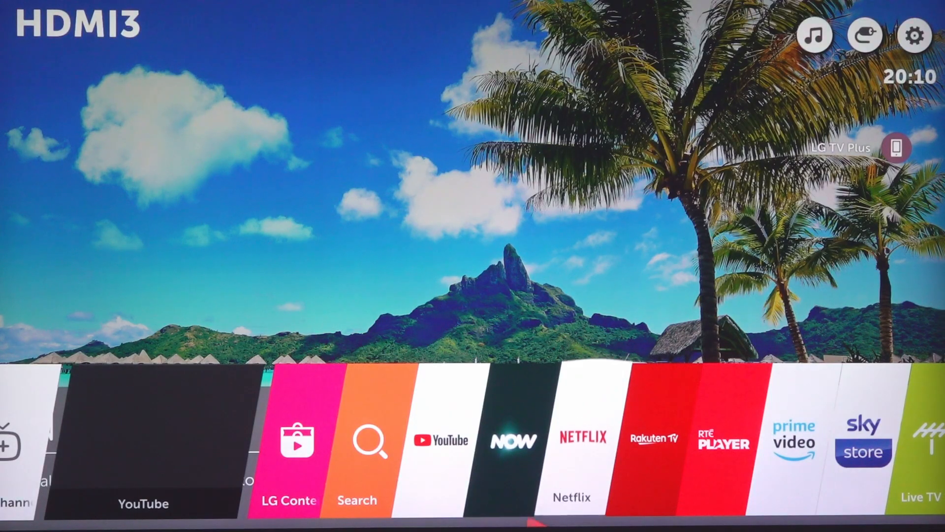
- Switch to the LG TV's home launcher and open the Photo & Video app
key("Right")
key("Right")
key("Right")
key("Right")
key("Right")
key("Right")
key("Right")
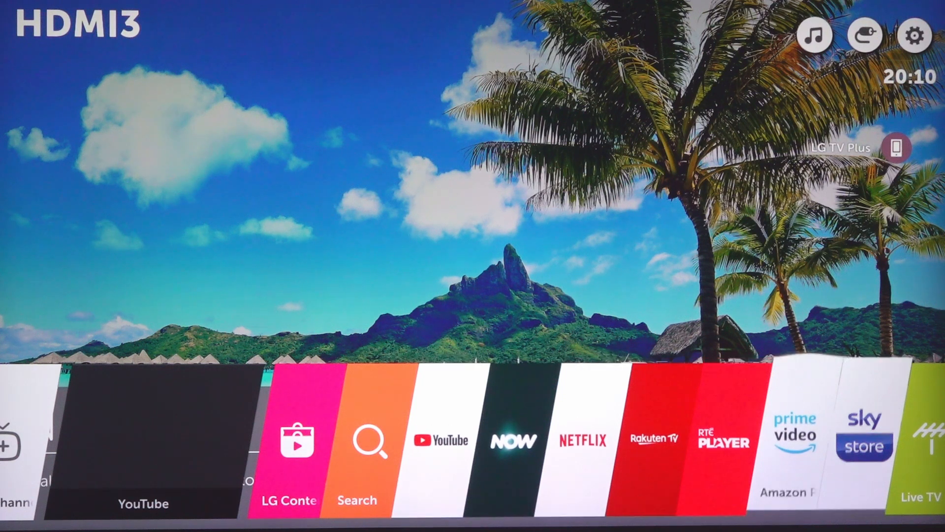
key("Right")
key("Right")
key("Right")
key("Right")
key("Right")
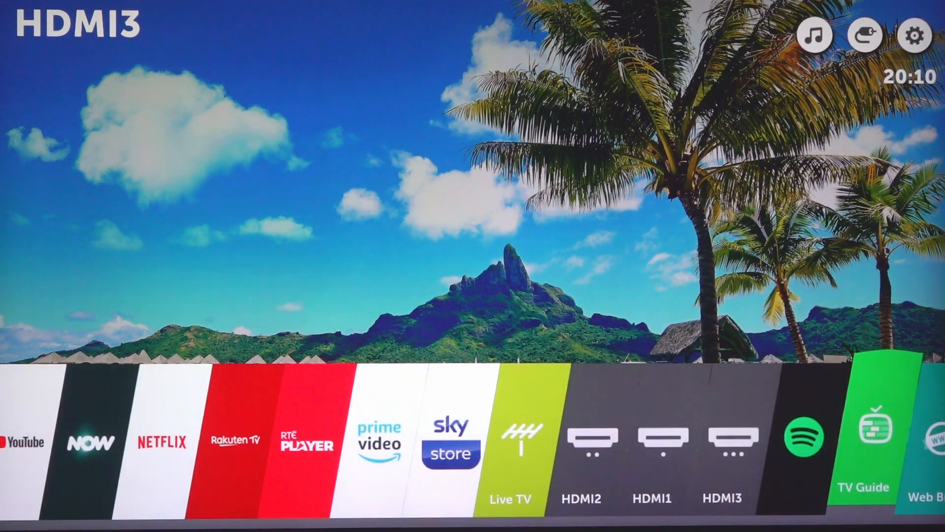
key("Right")
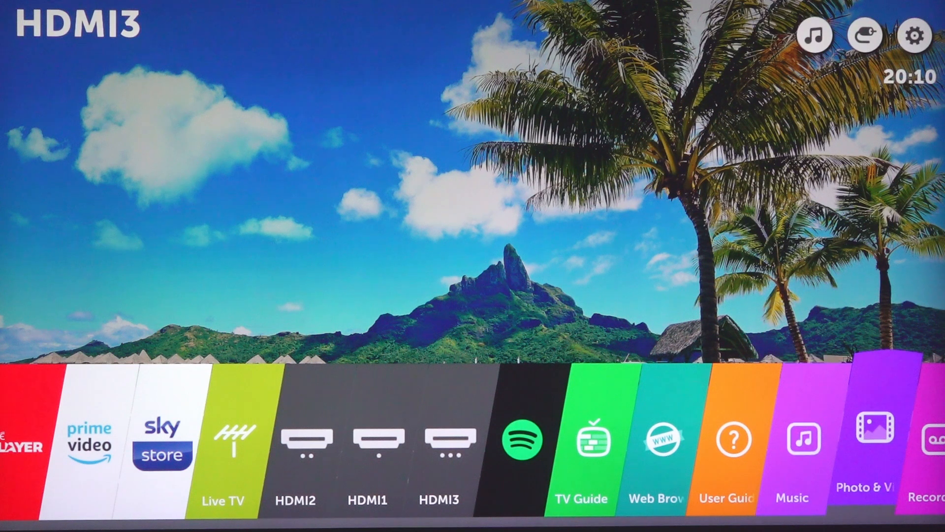
key("Return")
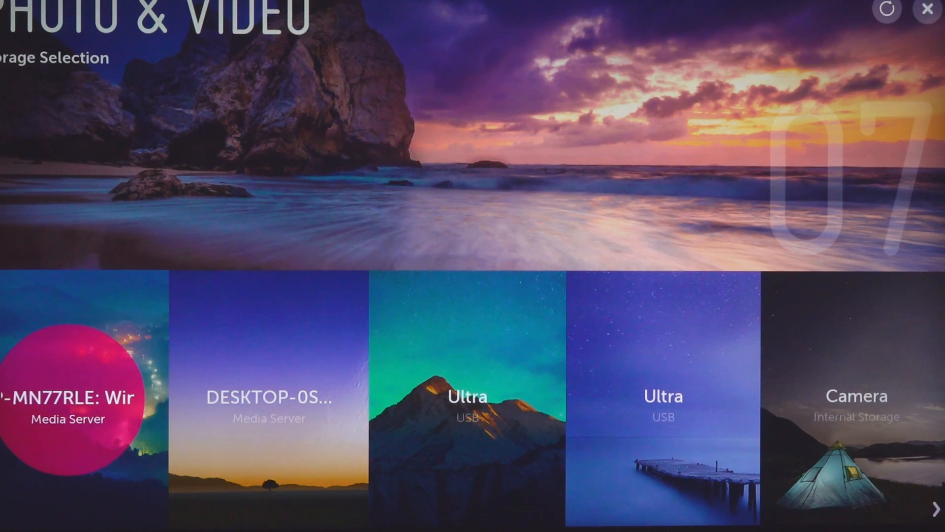
- Open the DESKTOP-MN77RLE WindowsMedia server and go into its Videos category
key("Return")
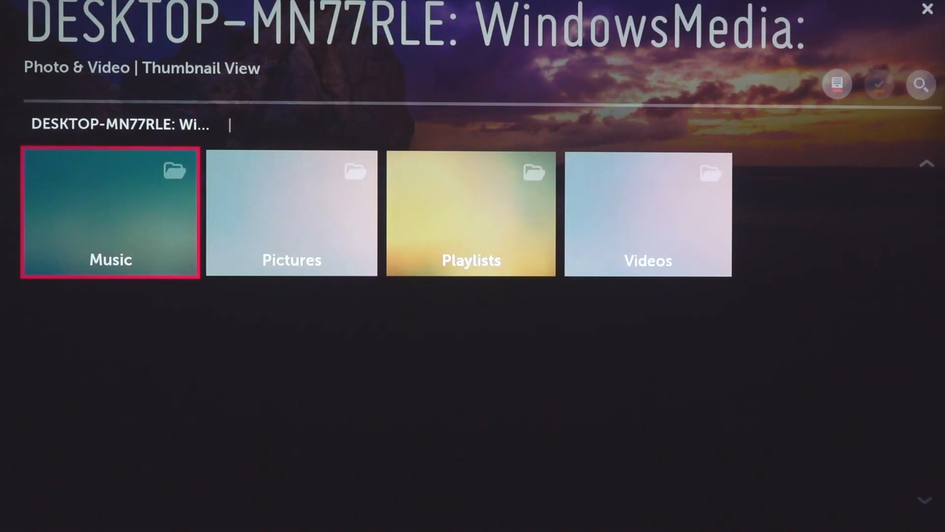
key("Right")
key("Right")
key("Right")
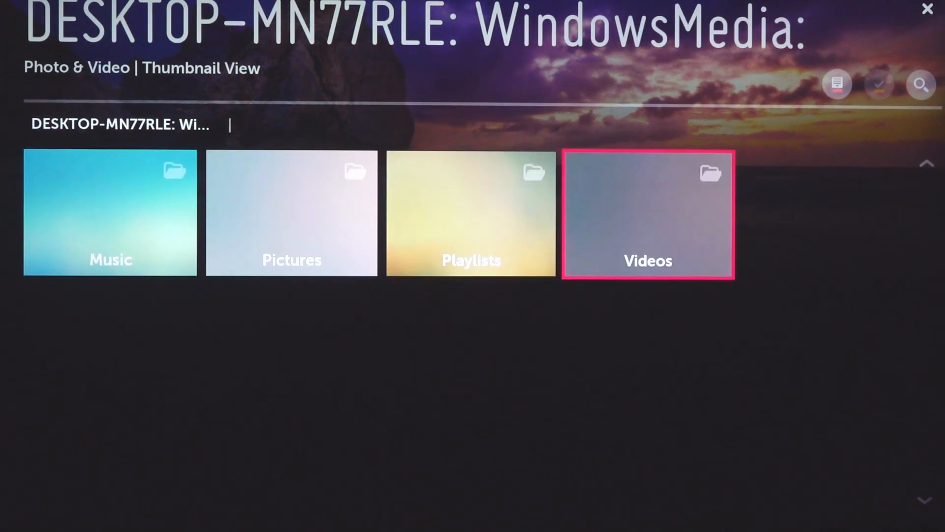
key("Return")
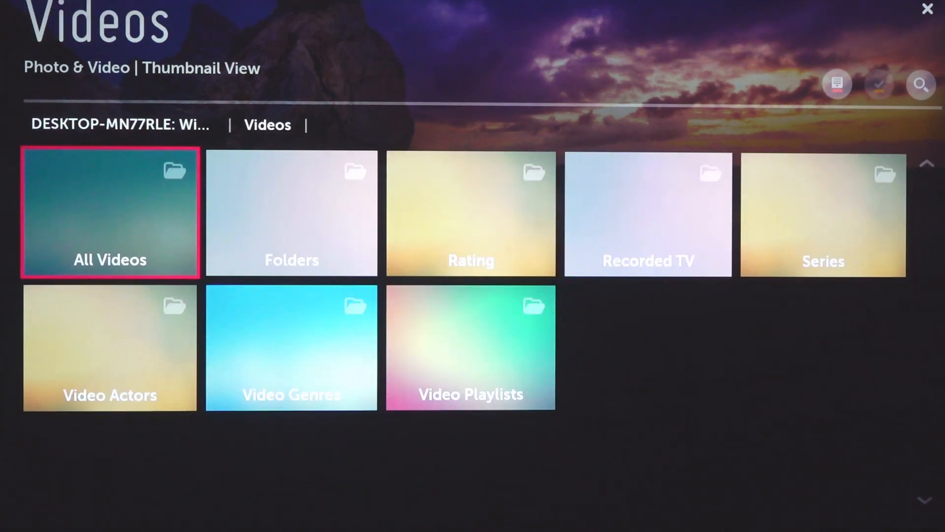
- Browse the videos by Folders, going into Streaming Videos and its Sub-Folder
key("Right")
key("Return")
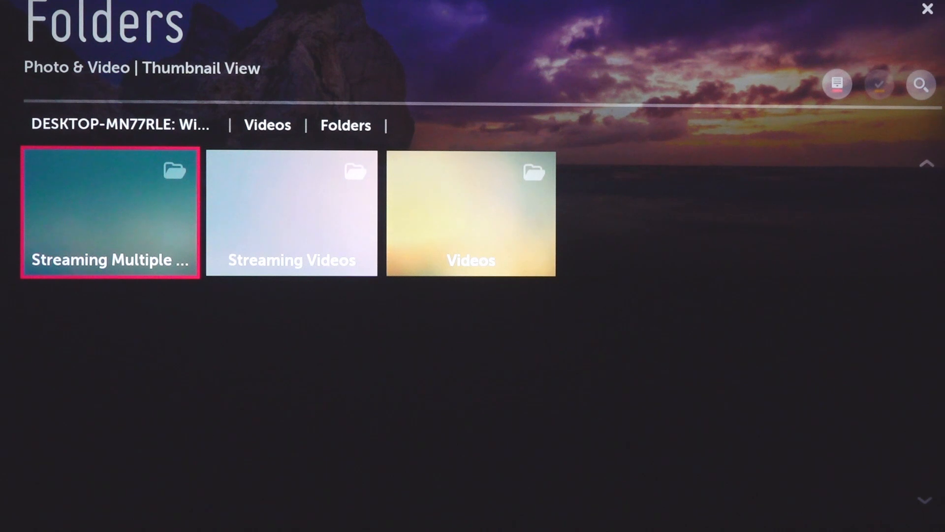
key("Right")
key("Return")
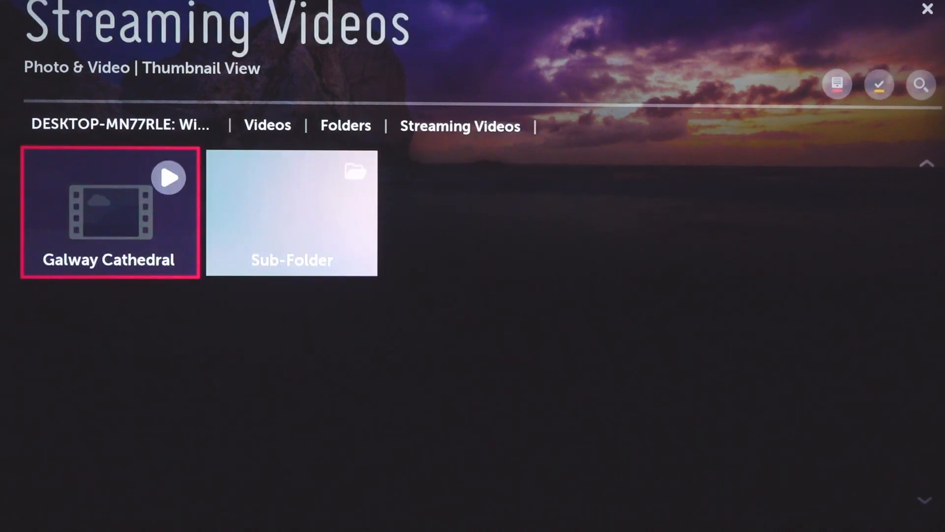
key("Right")
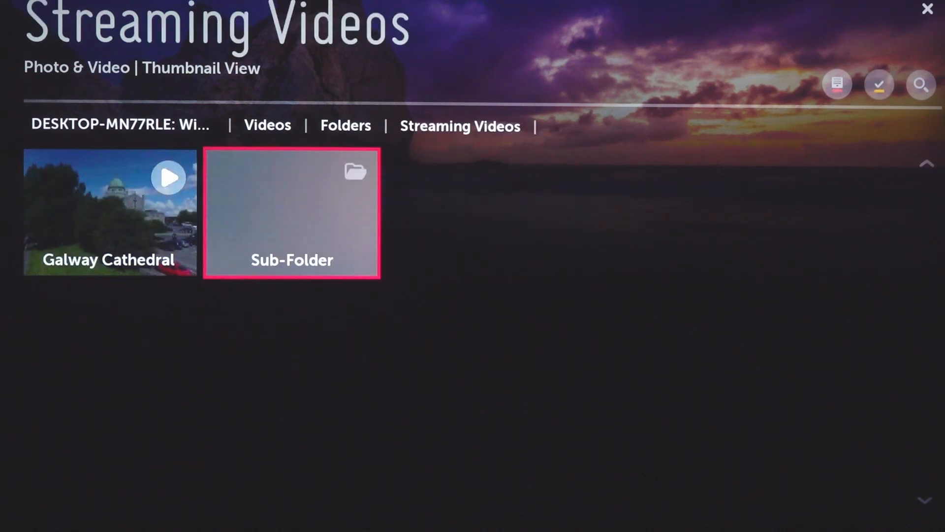
key("Return")
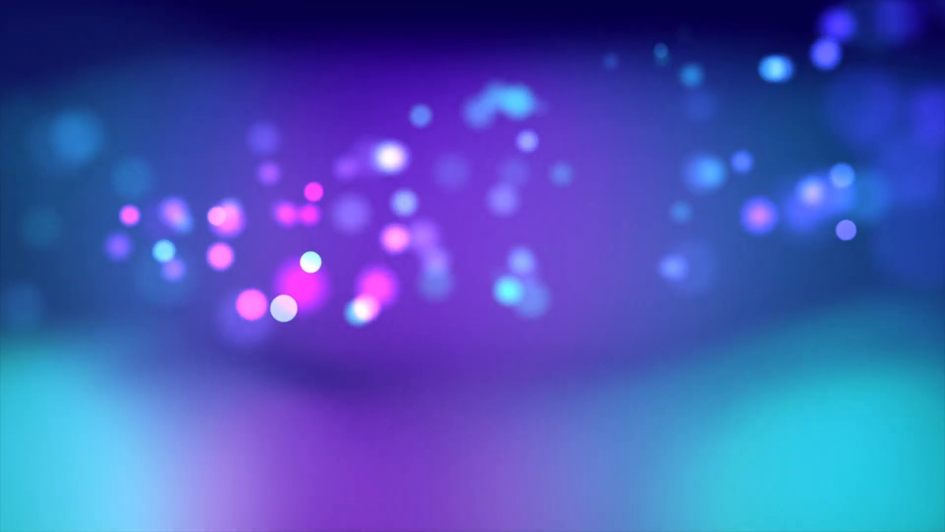